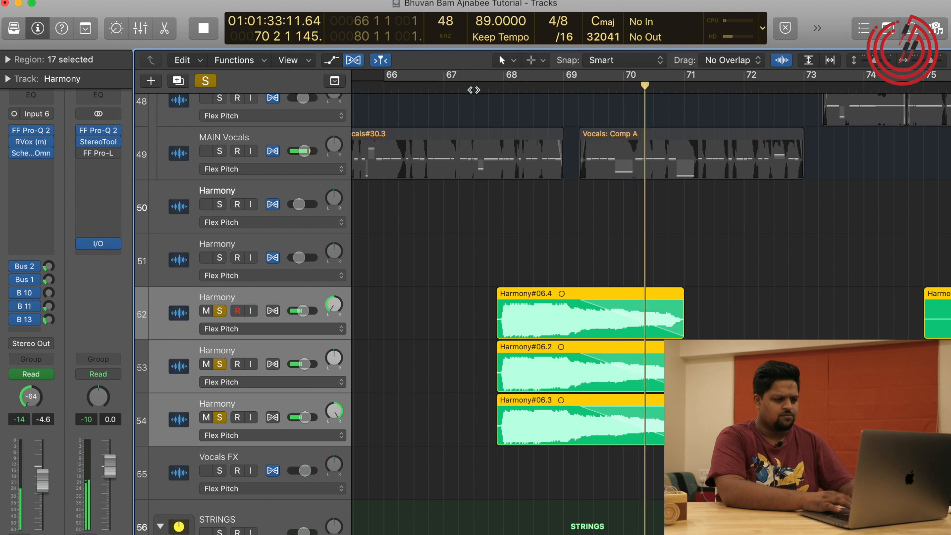
Solo Harmony track 54 and play back its part from just before bar 68
key("space")
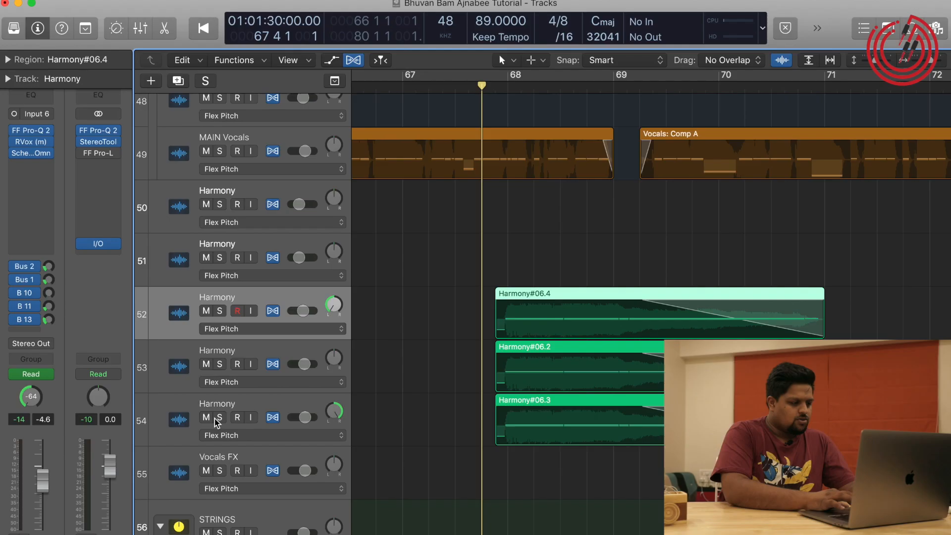
left_click(216, 418)
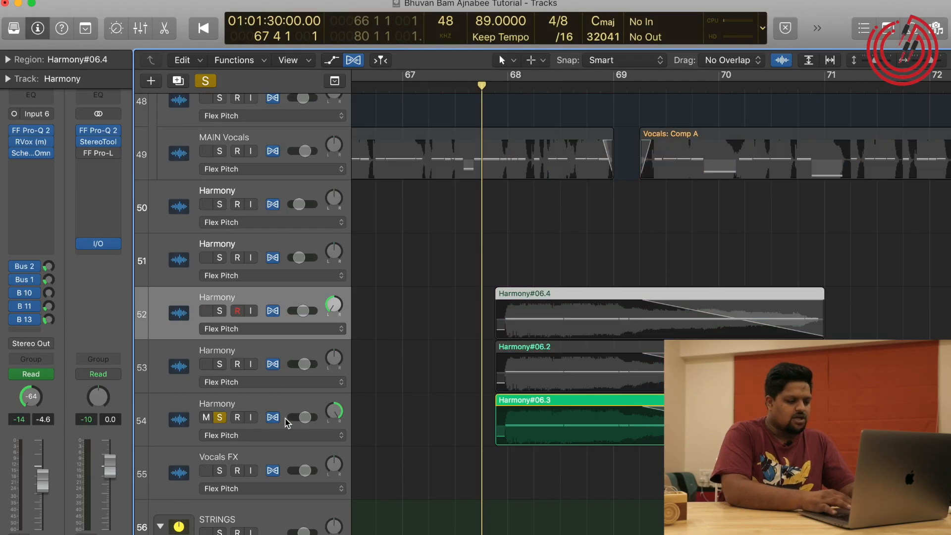
key("space")
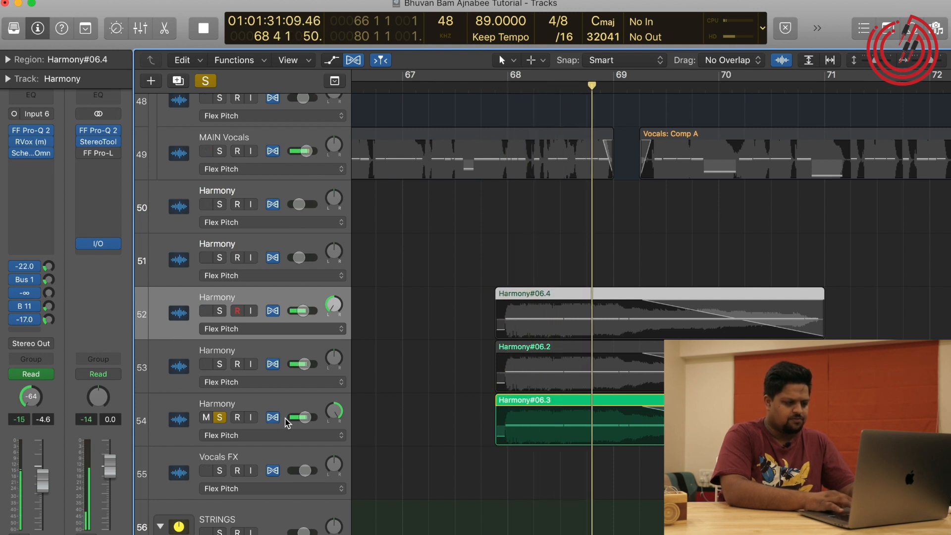
key("space")
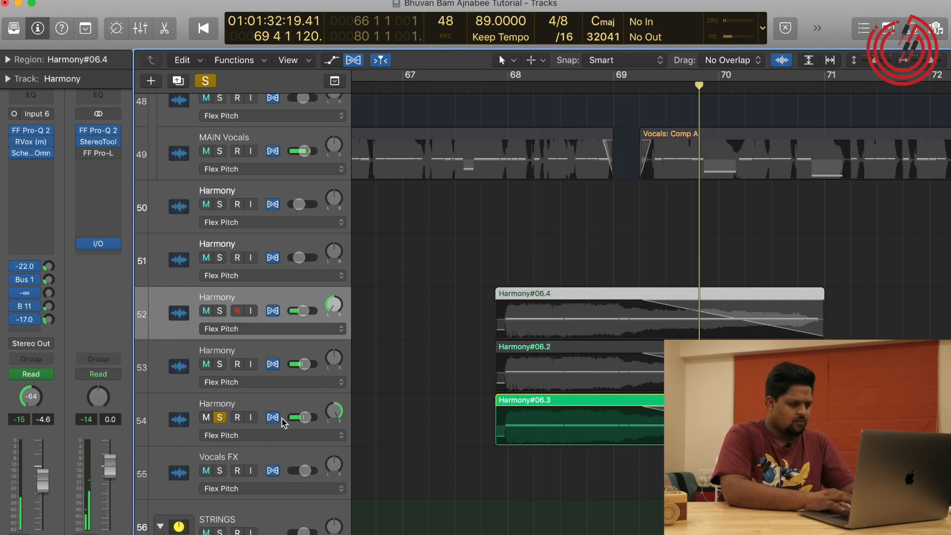
Add Harmony track 53 to the solo and play it together with track 54
left_click(220, 364)
key("space")
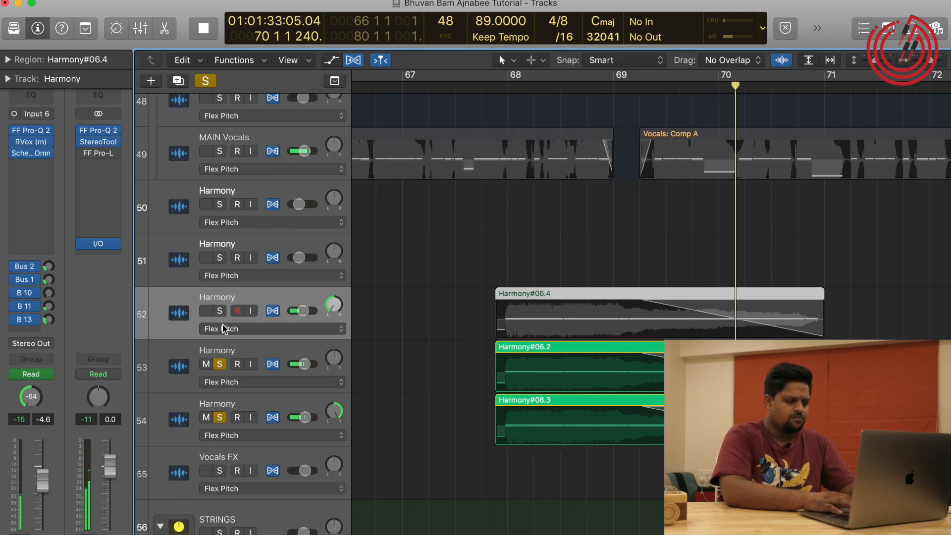
key("space")
Solo Harmony track 52 as well, move the playhead back, and play all three harmonies together
left_click(220, 311)
key("comma")
key("comma")
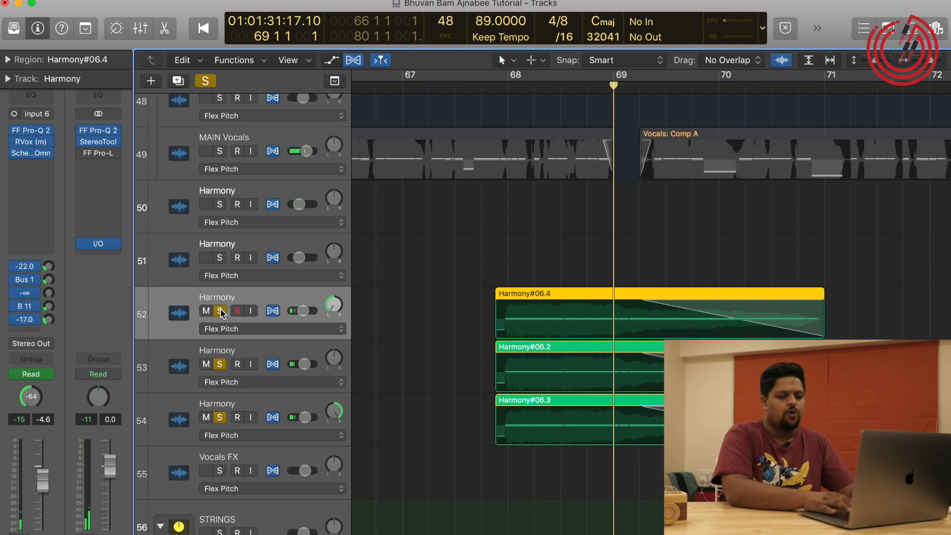
key("space")
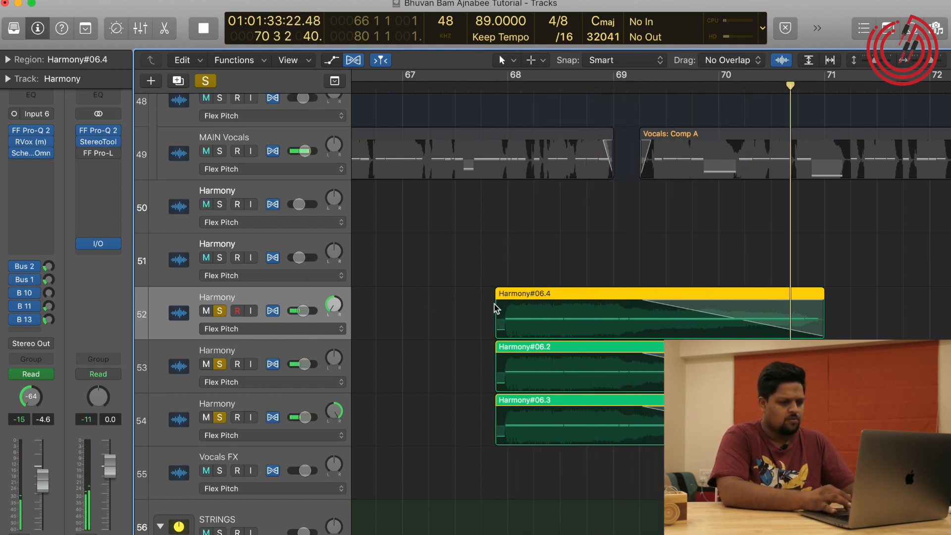
key("space")
Examine the Flex Pitch notes of the Harmony#06.3 region and those of the Harmony#06.2 region
double_click(539, 398)
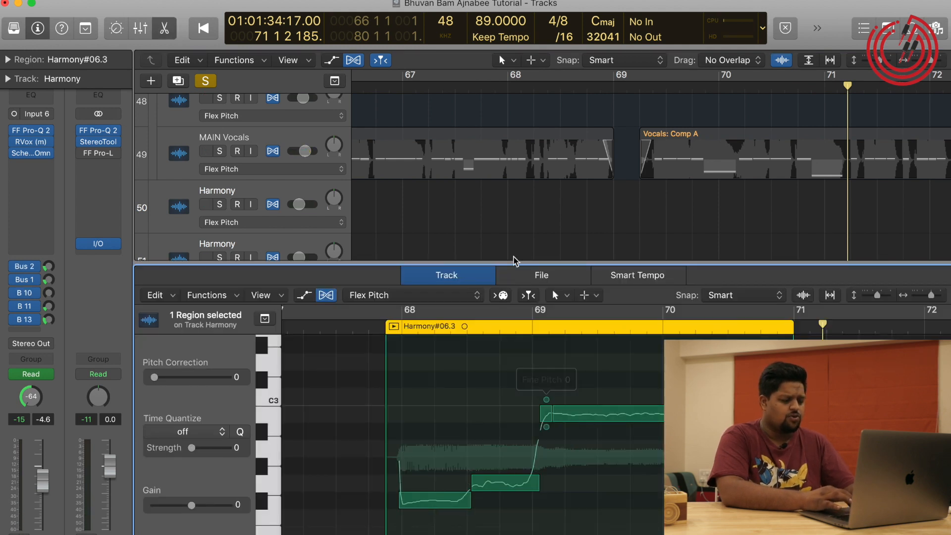
key("e")
double_click(574, 348)
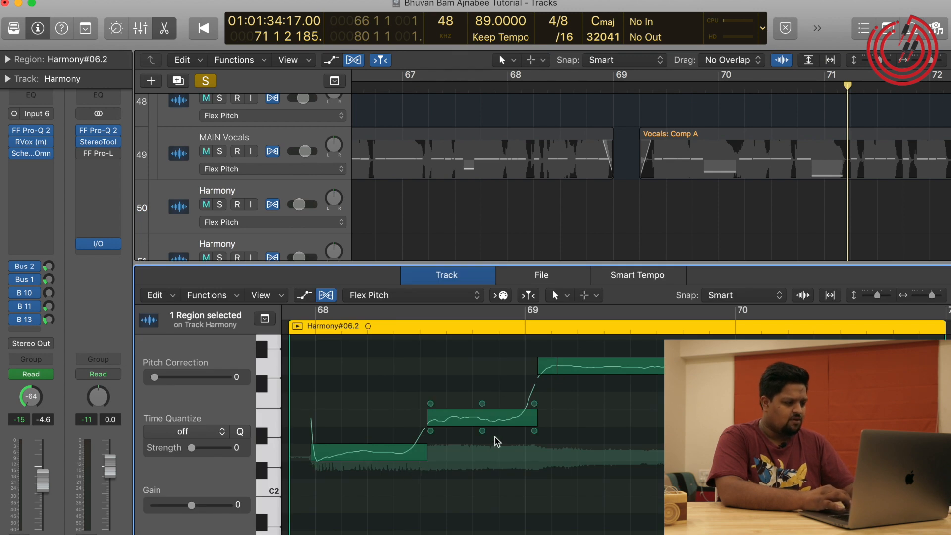
scroll(505, 422, "up", 5)
scroll(506, 423, "right", 2)
scroll(505, 423, "right", 1)
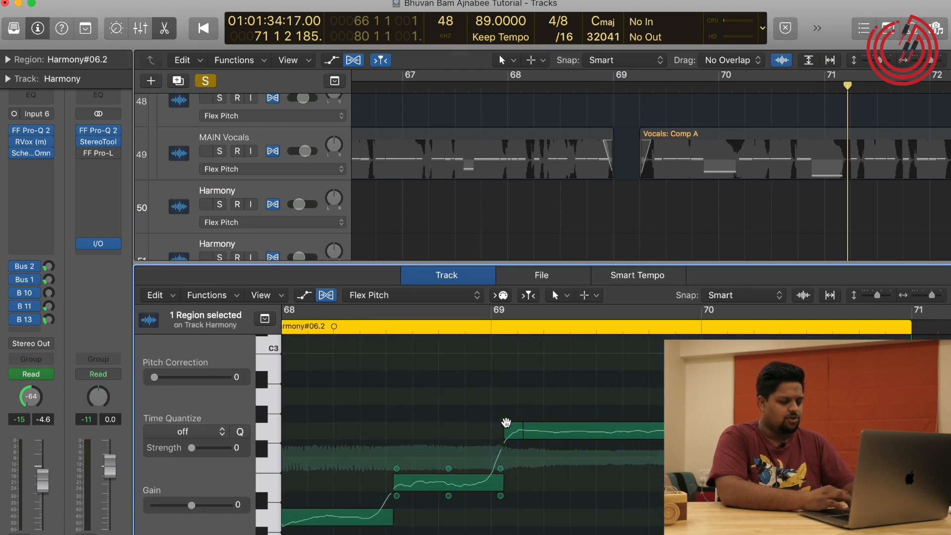
key("e")
Examine the Flex Pitch notes of the Harmony#06.4 region on track 52, including its first note near bar 68
double_click(556, 299)
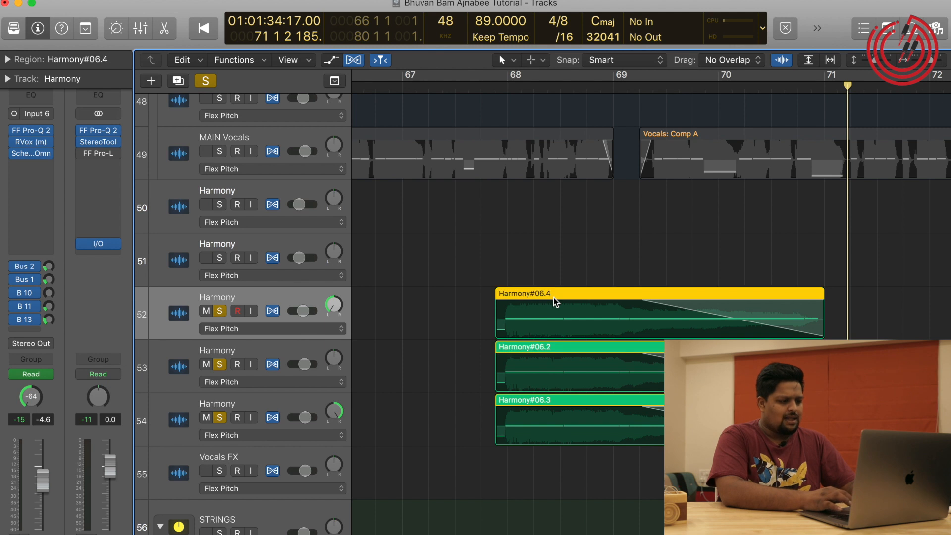
scroll(444, 441, "left", 5)
scroll(444, 442, "down", 2)
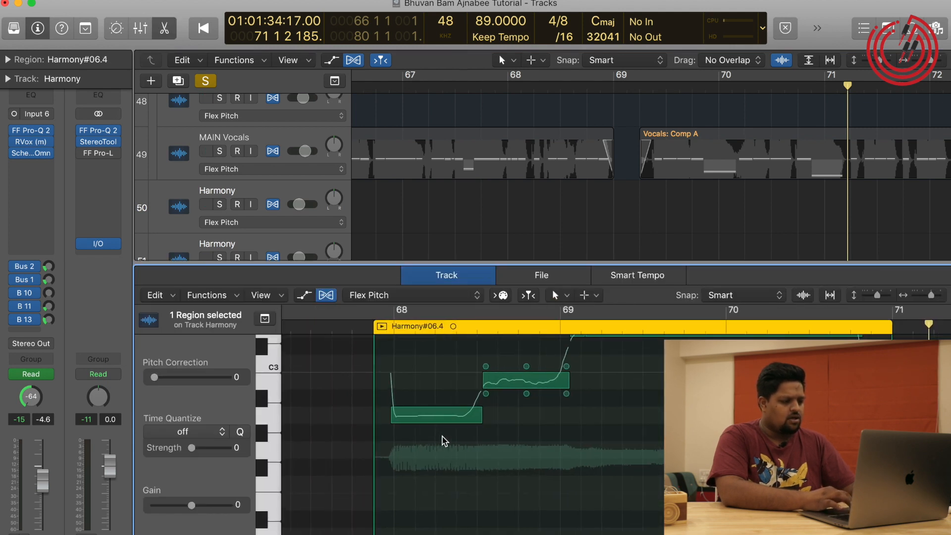
scroll(444, 442, "up", 4)
scroll(444, 441, "up", 2)
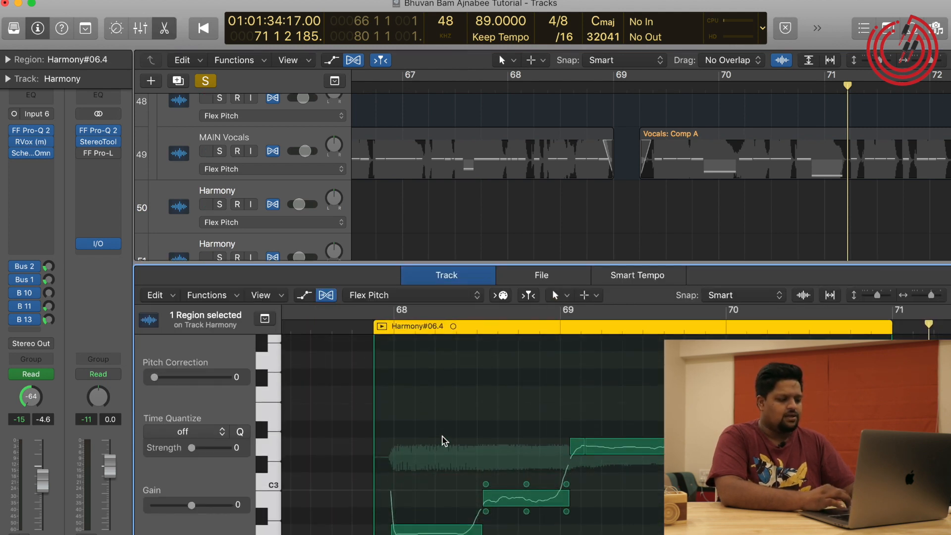
scroll(444, 442, "down", 2)
left_click(426, 496)
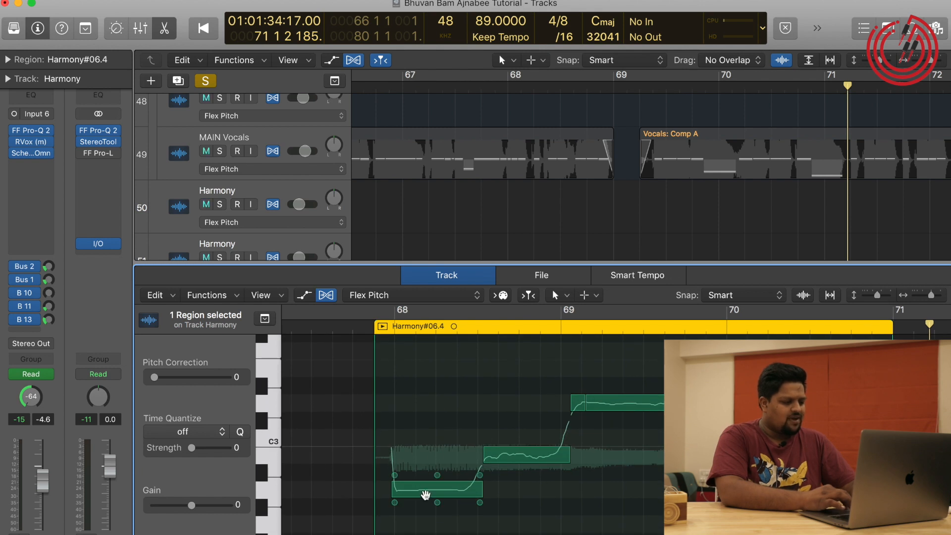
key("e")
Reopen the Harmony#06.2 and Harmony#06.3 regions to compare their Flex Pitch notes again
double_click(522, 365)
key("e")
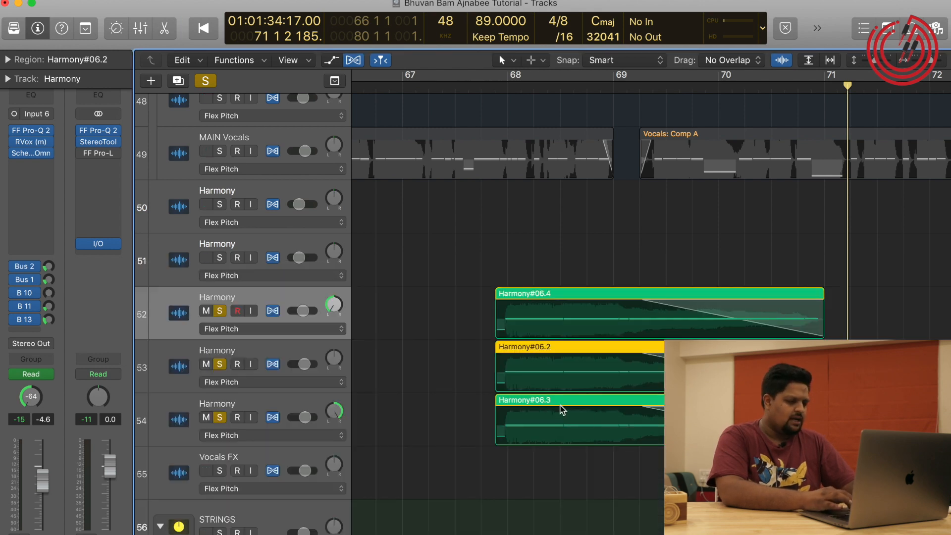
double_click(562, 409)
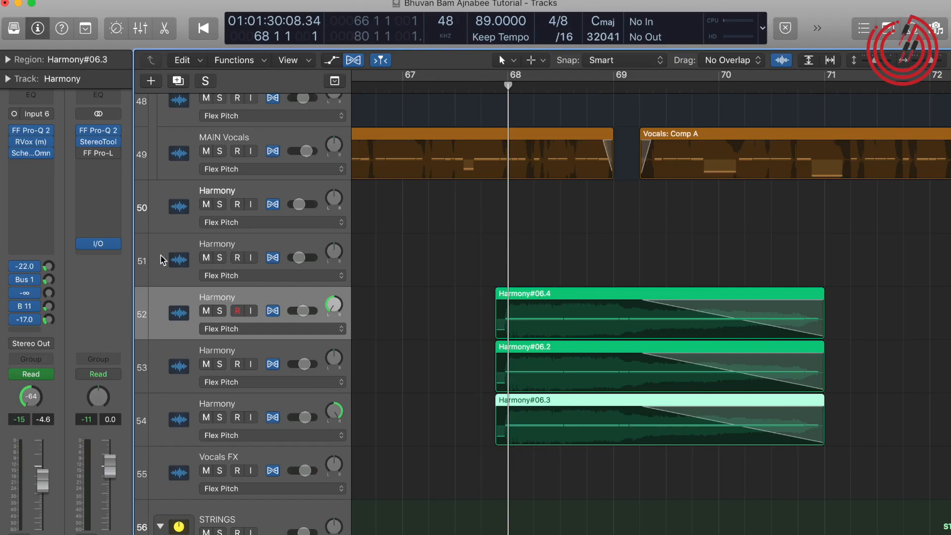
Review the FF Pro-Q 2, RVox and Scheps Omni Channel settings on Harmony track 52 and close the plug-in windows
left_click(36, 135)
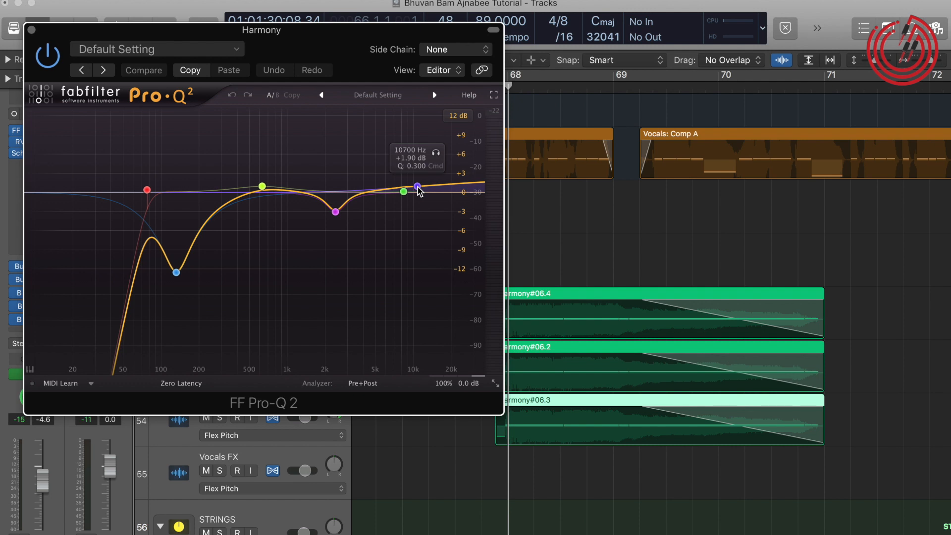
left_click(20, 142)
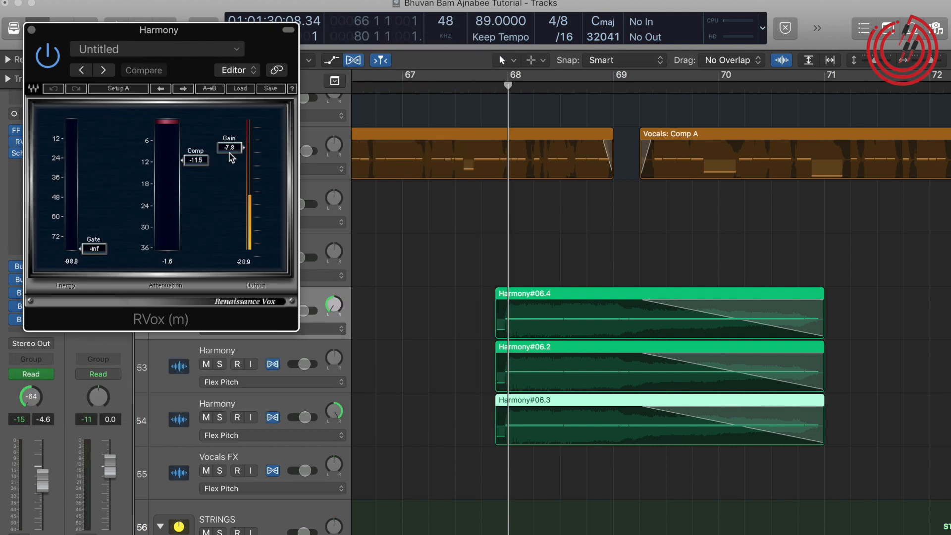
left_click(31, 30)
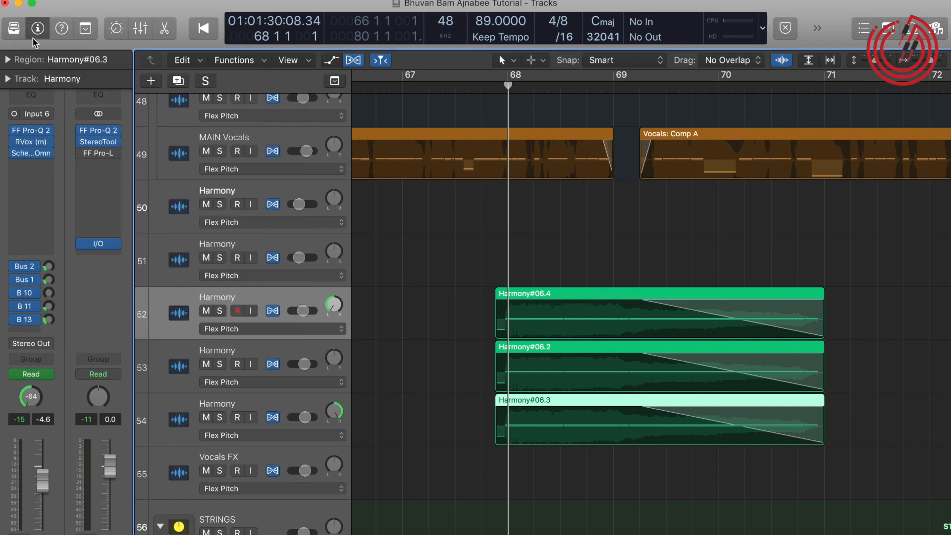
left_click(34, 155)
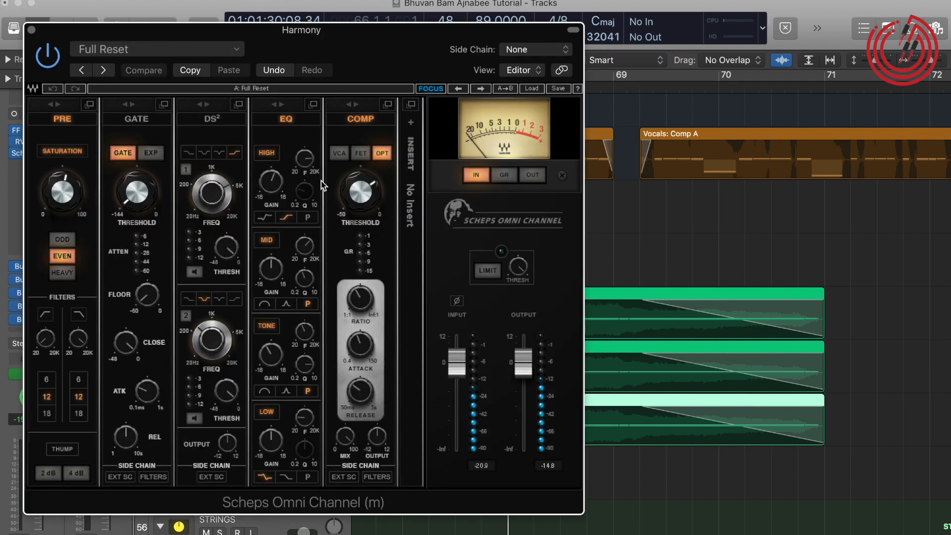
left_click(31, 30)
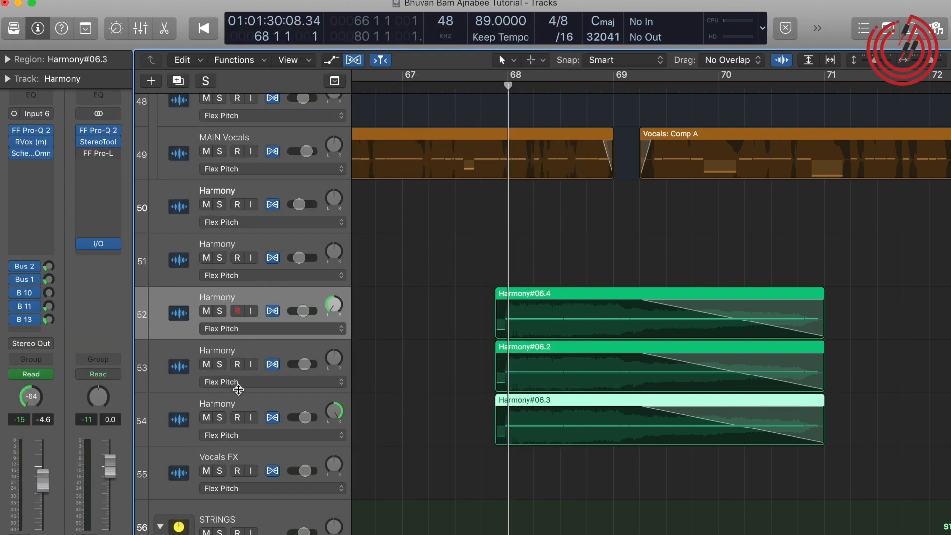
Select Harmony tracks 53 and 54 in turn to check their channel strips
scroll(489, 367, "down", 4)
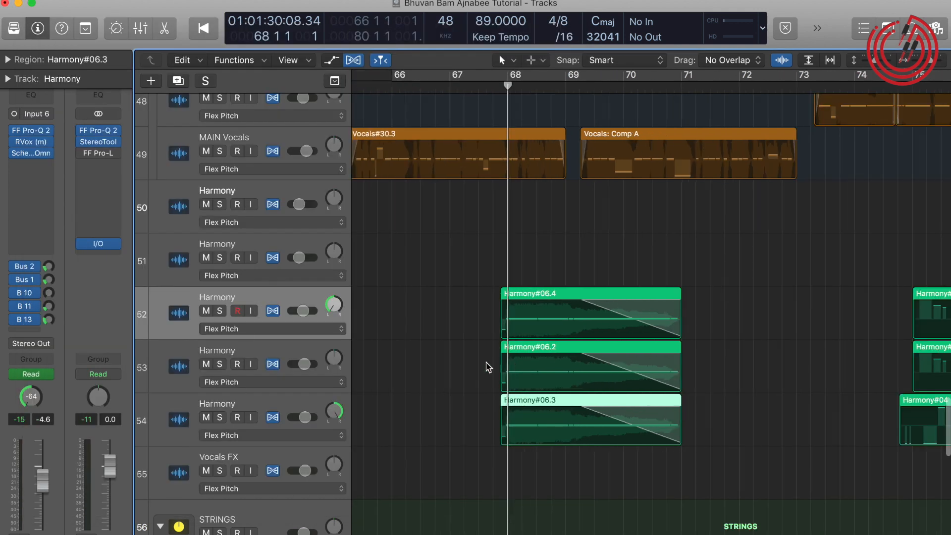
left_click(214, 375)
left_click(220, 401)
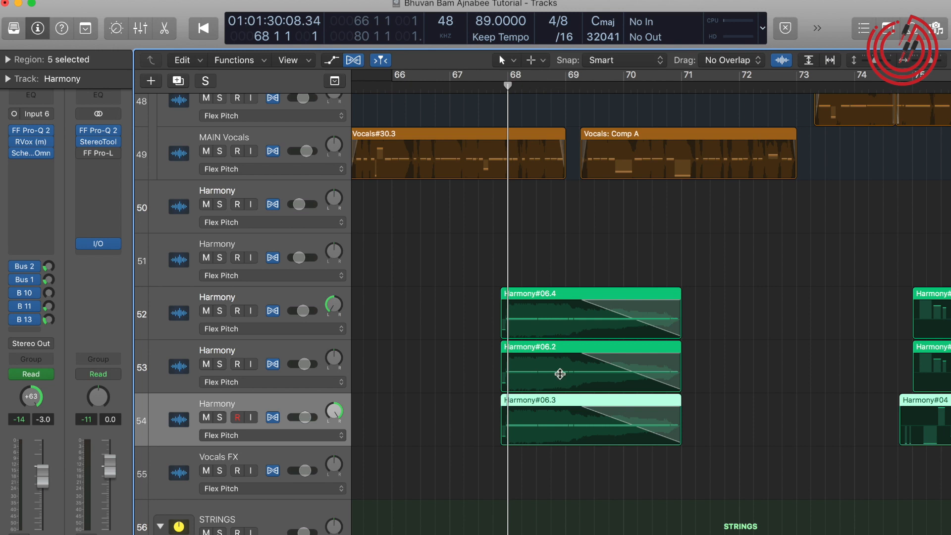
Solo the STRINGS track stack during playback around bar 85
scroll(483, 229, "down", 3)
scroll(484, 223, "down", 3)
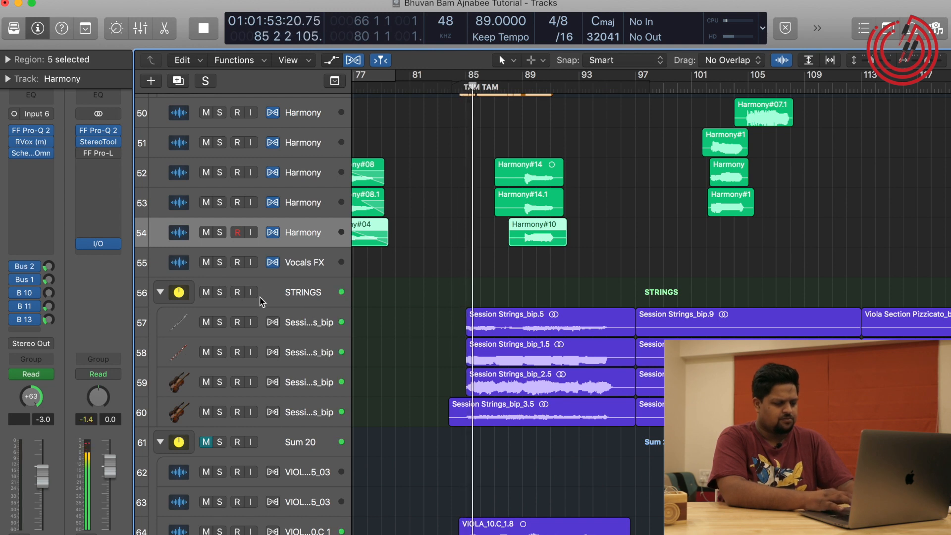
left_click(219, 292)
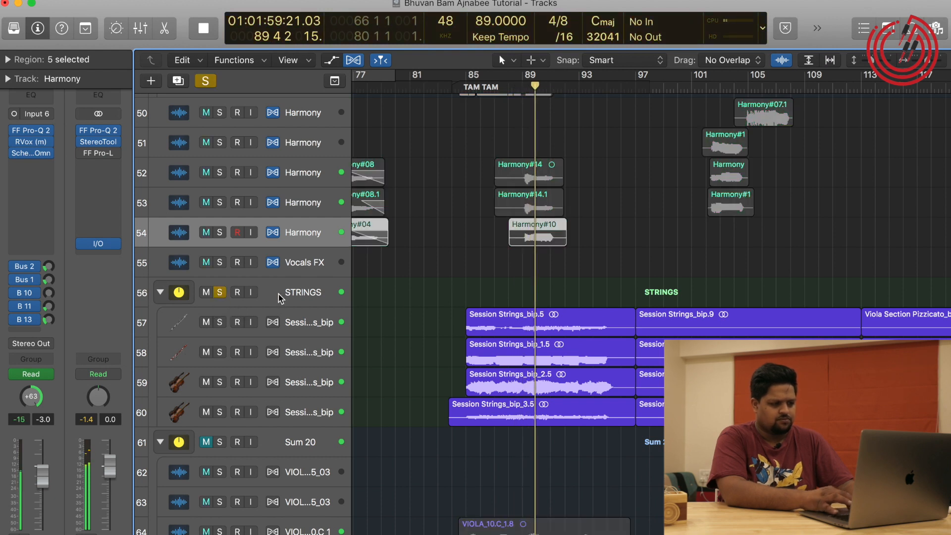